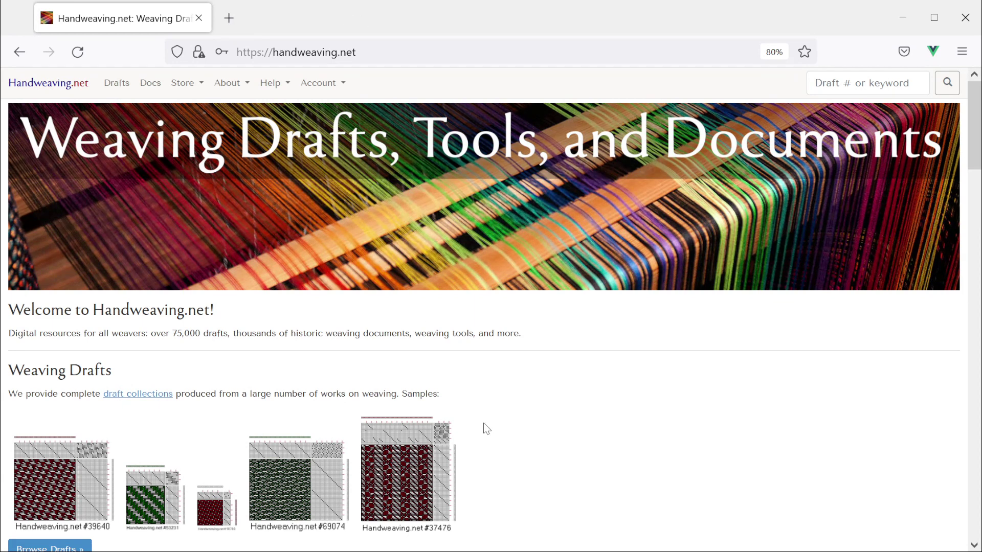
# - Search for 33123, open draft #33123's detail page and show its tools
pyautogui.click(831, 83)
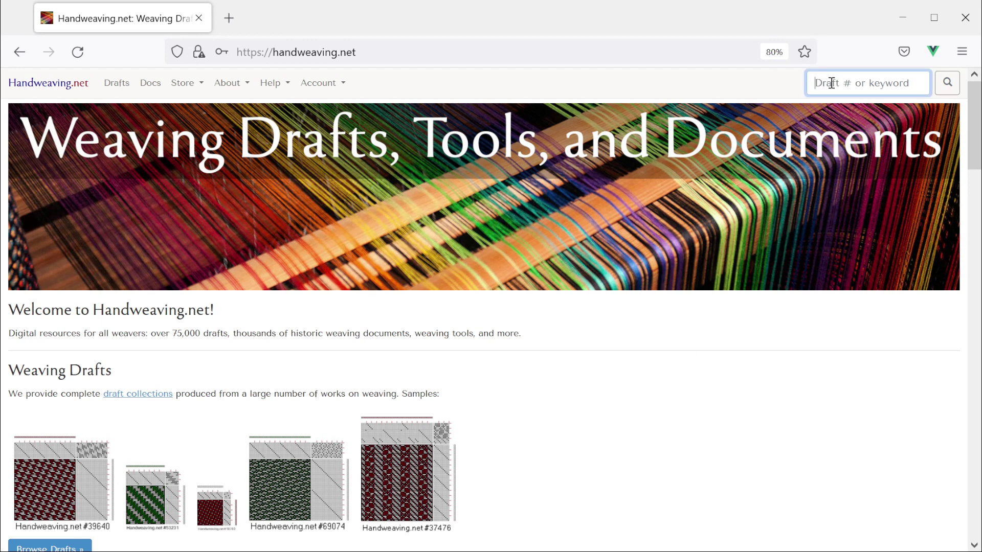
pyautogui.write('33123')
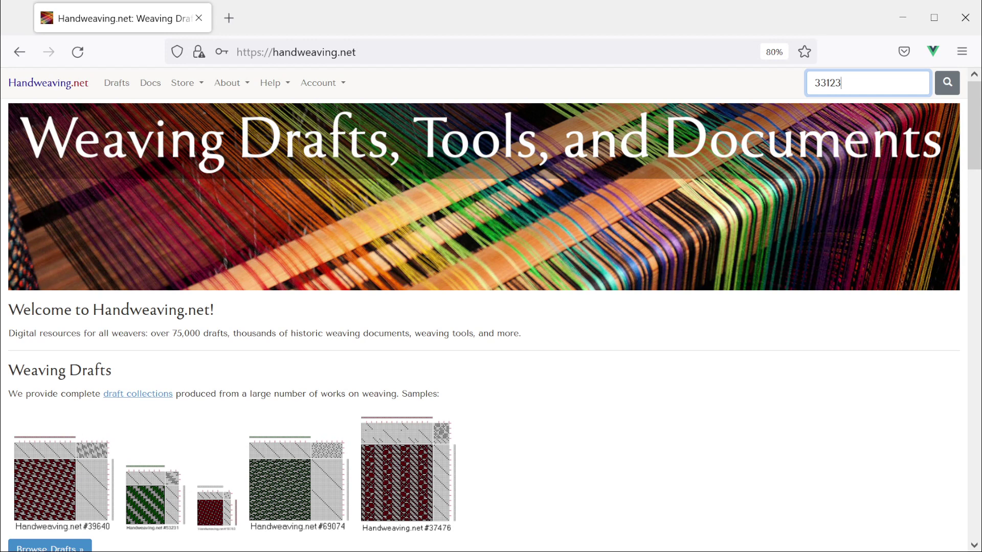
pyautogui.press('Return')
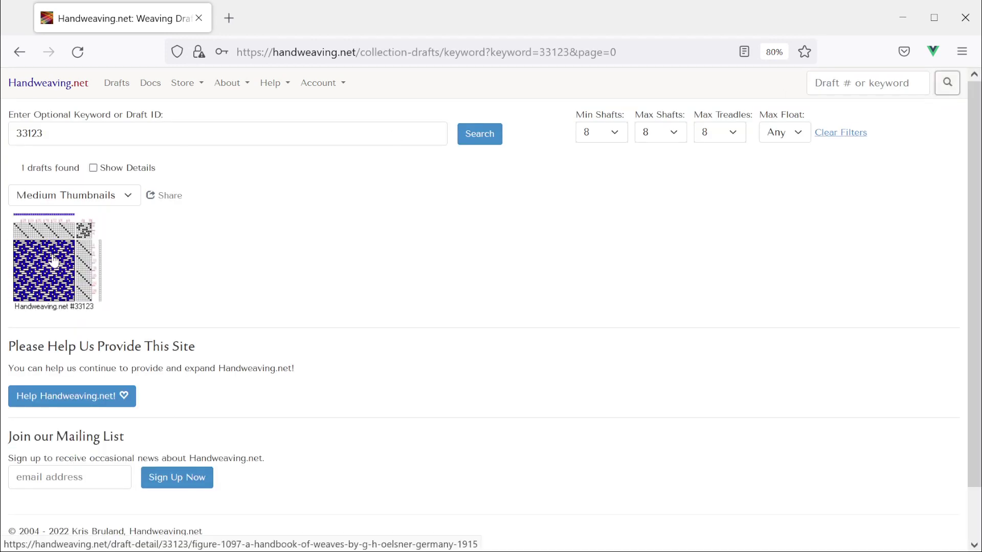
pyautogui.click(54, 258)
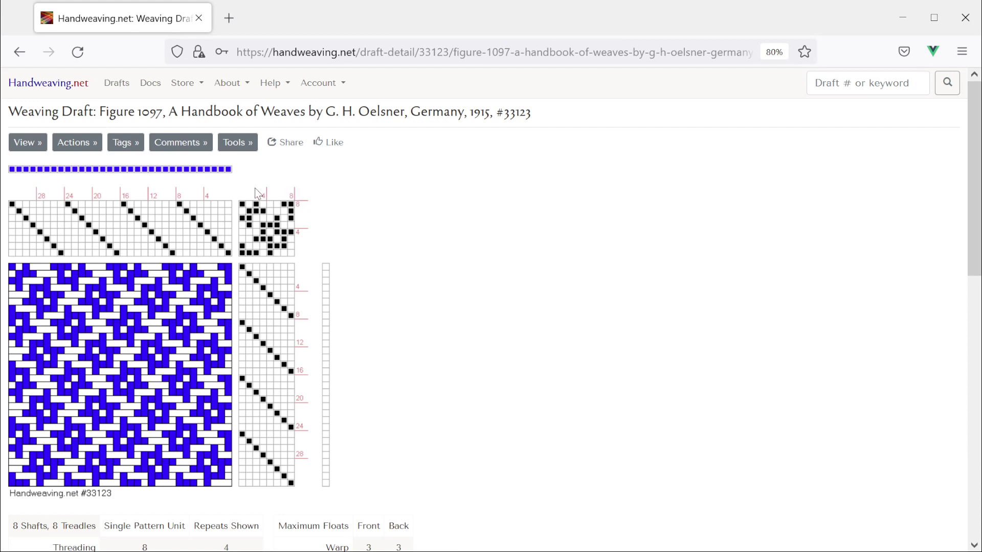
pyautogui.click(241, 143)
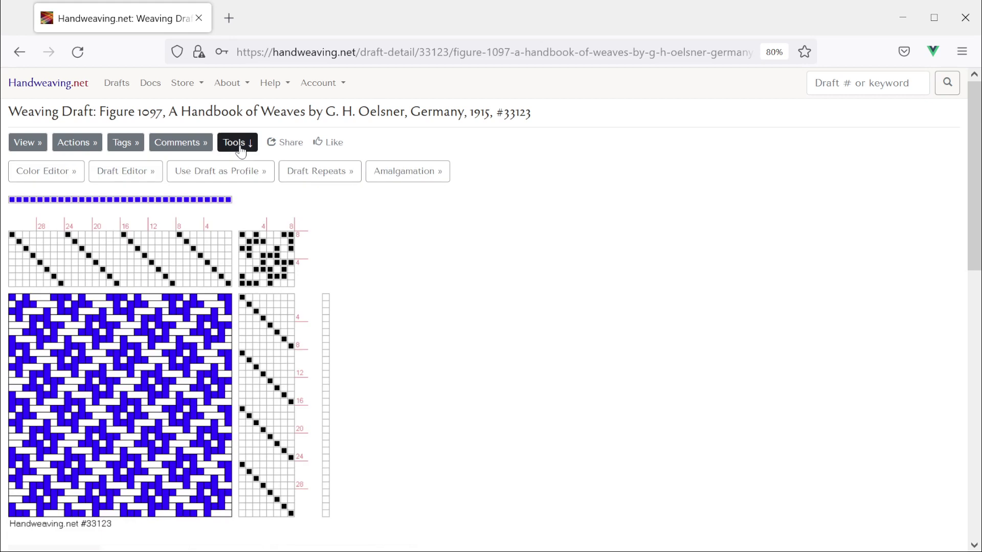
# - Show the draft in Draft Repeats with 2 warp and 2 weft repeats, skipping the download
pyautogui.click(313, 172)
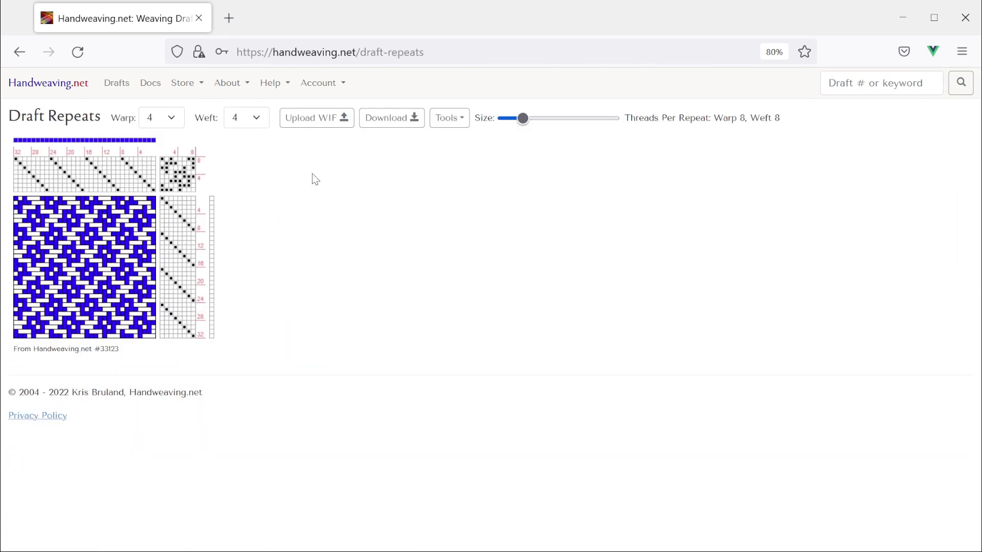
pyautogui.click(175, 121)
pyautogui.press('2')
pyautogui.click(243, 121)
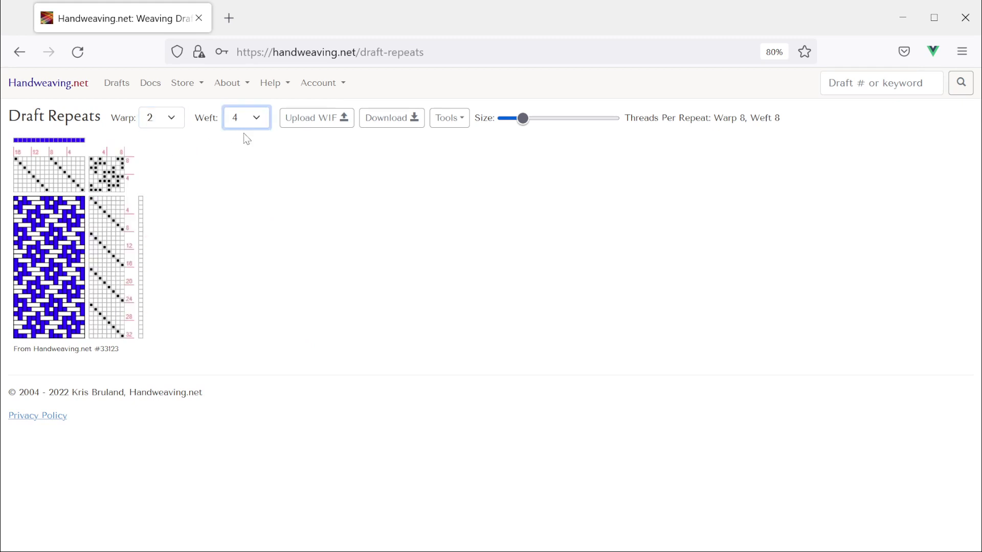
pyautogui.press('2')
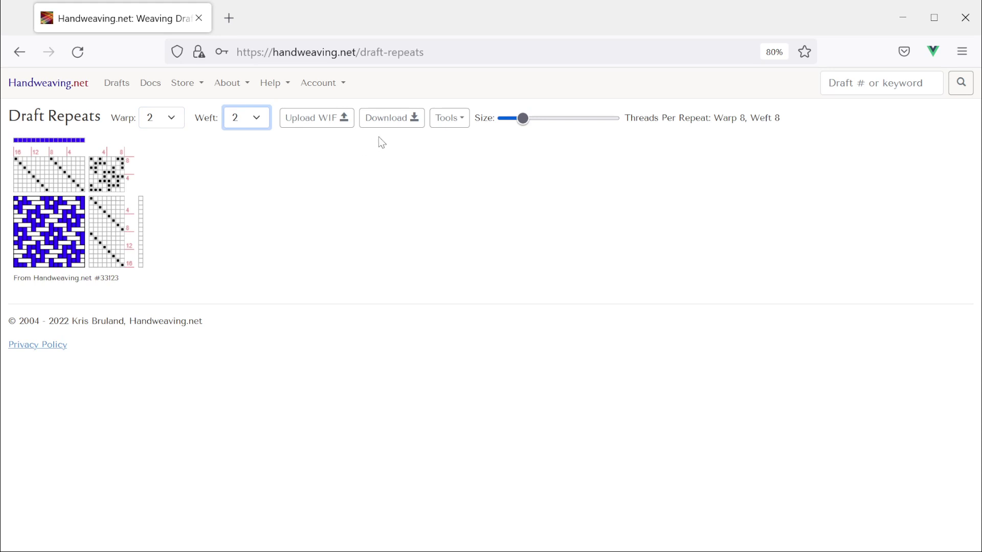
pyautogui.click(391, 120)
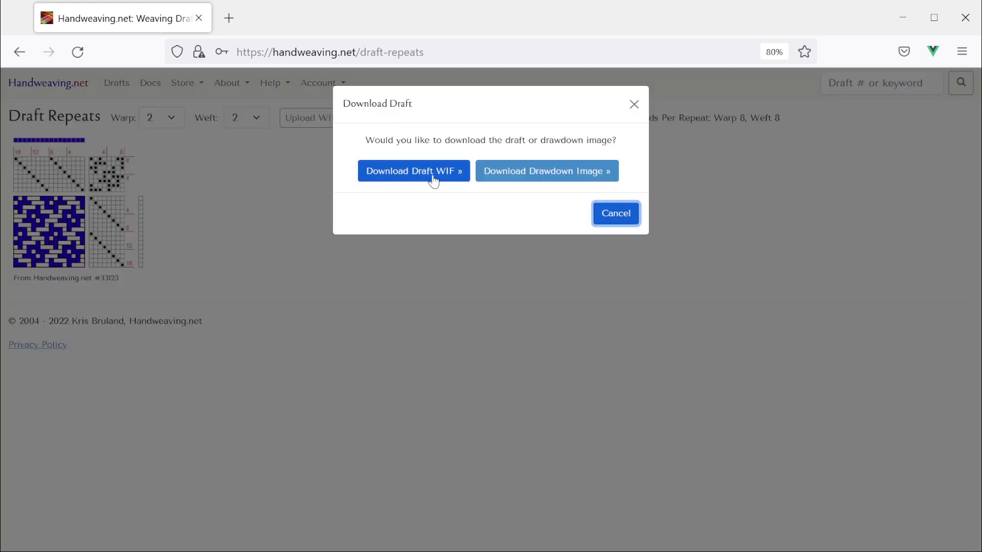
pyautogui.click(632, 103)
# - Change the warp and weft repeats to 8, closing the download options unused
pyautogui.click(152, 124)
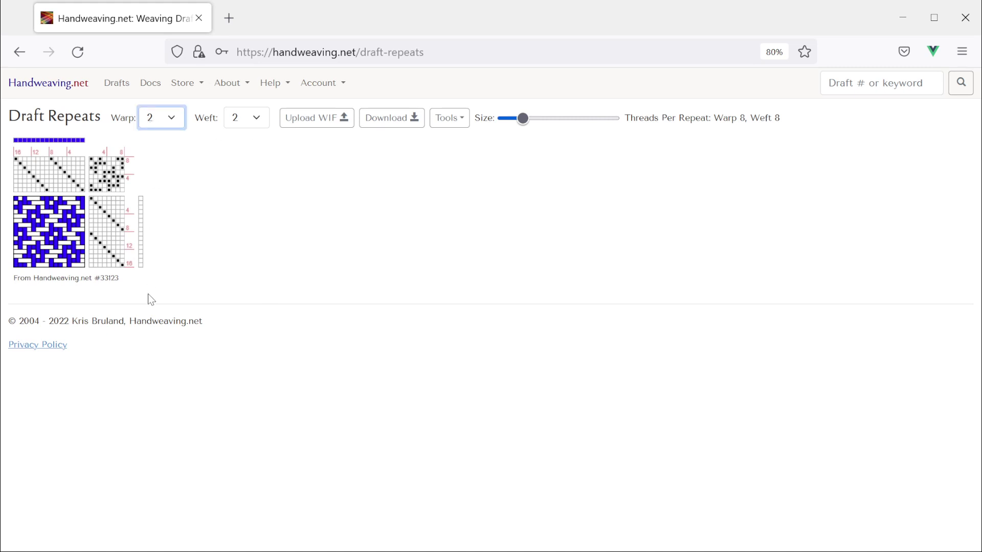
pyautogui.press('8')
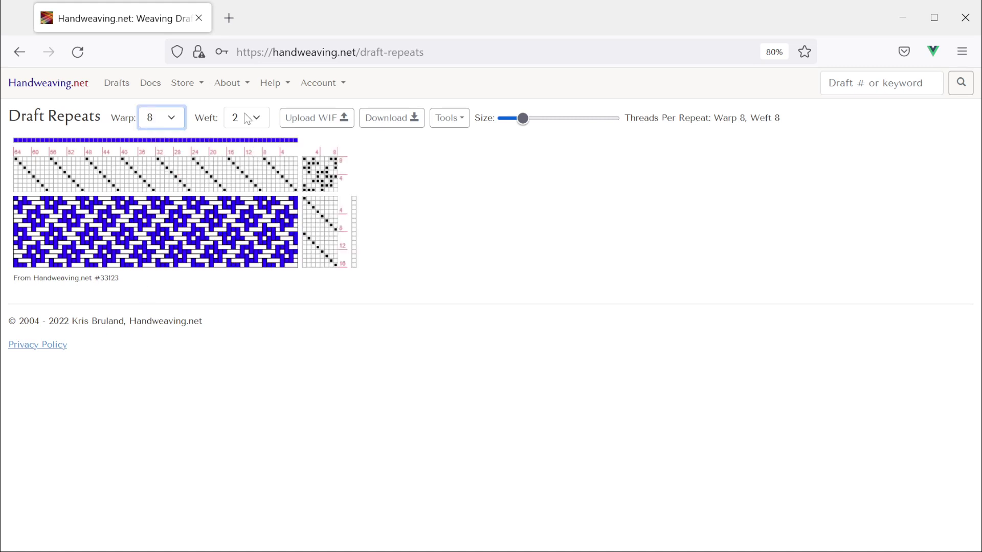
pyautogui.click(248, 118)
pyautogui.press('8')
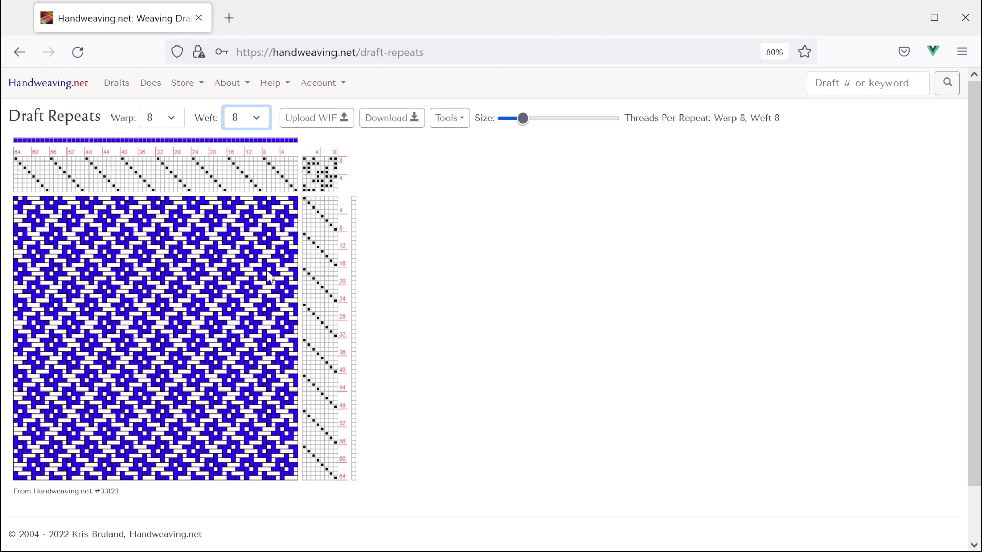
pyautogui.click(395, 118)
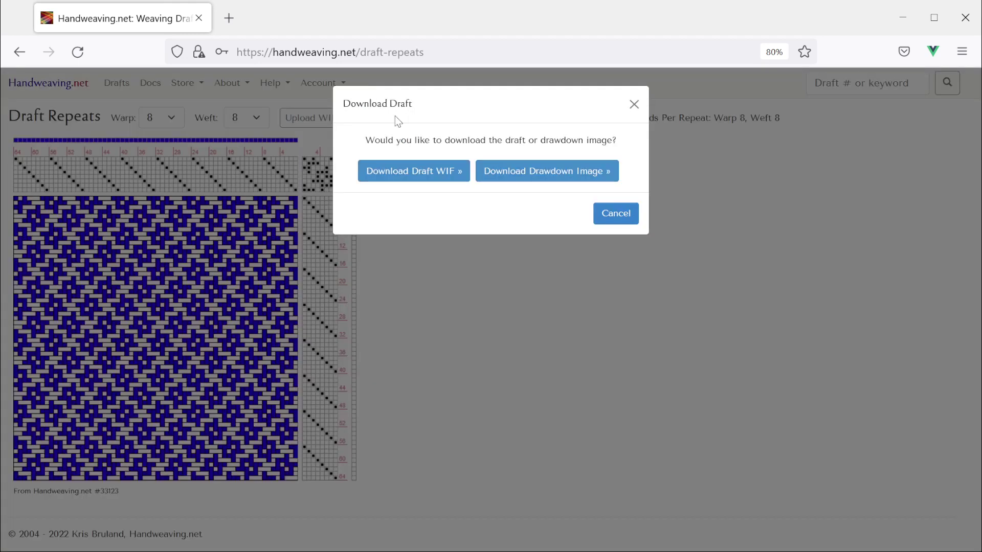
pyautogui.click(634, 105)
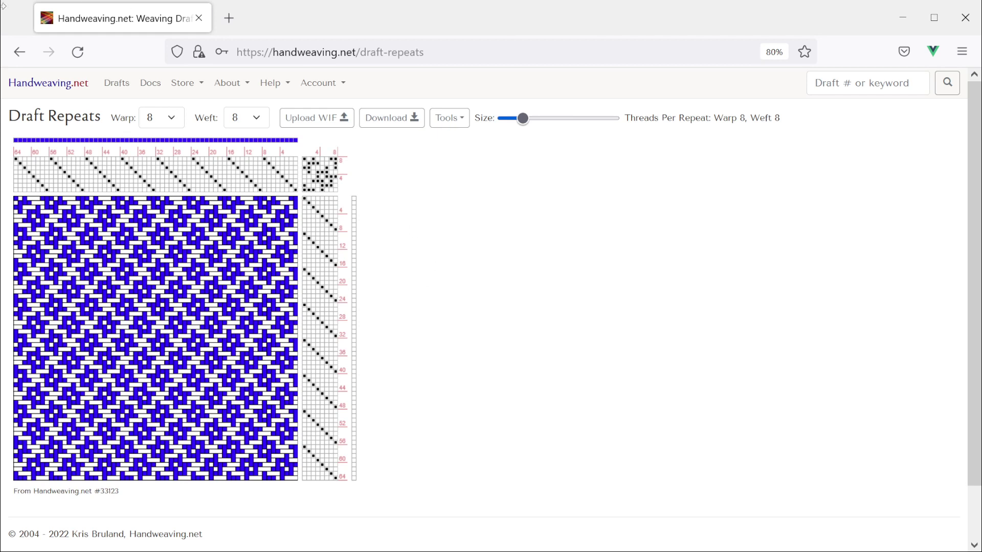
# - Set warp and weft repeats to 4 and list the other draft tools
pyautogui.click(160, 121)
pyautogui.click(157, 196)
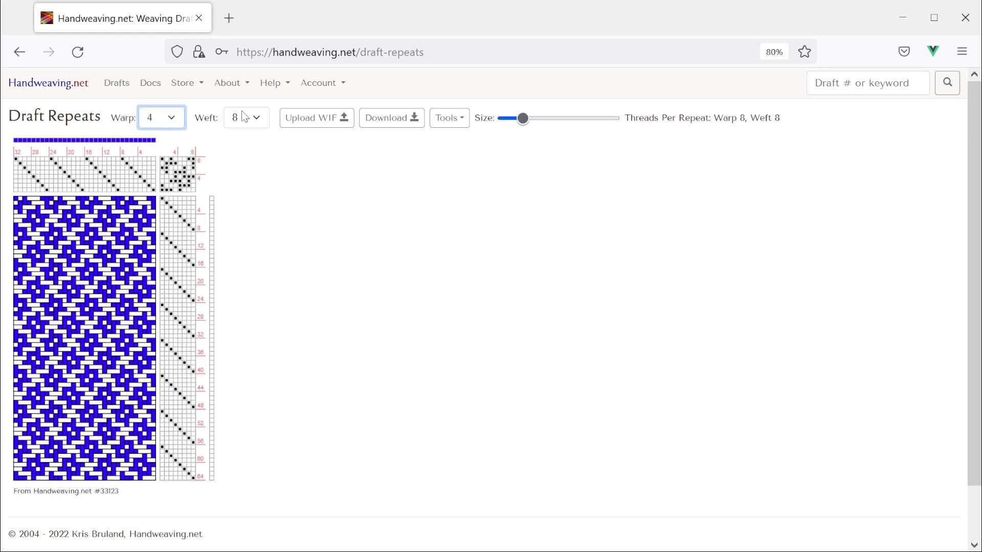
pyautogui.click(241, 123)
pyautogui.press('4')
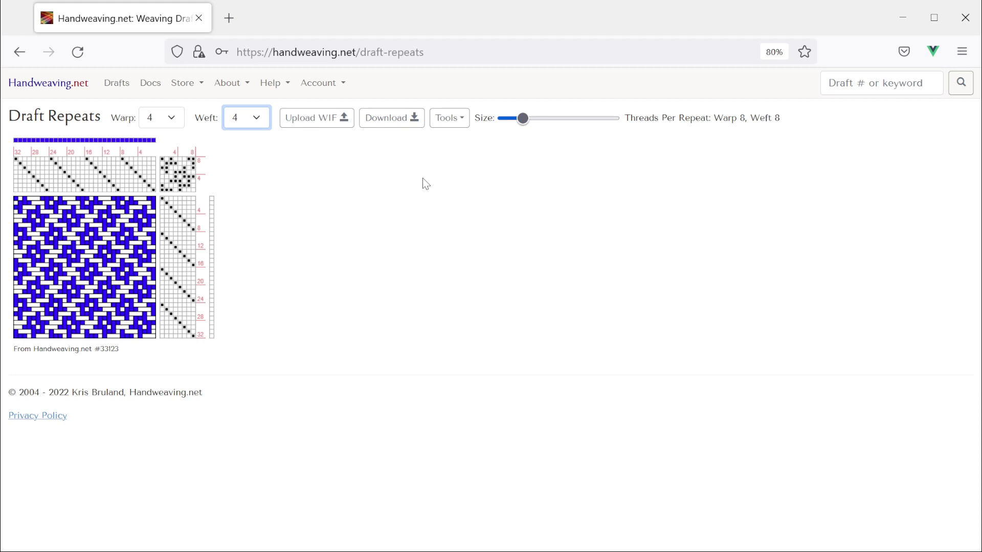
pyautogui.click(455, 125)
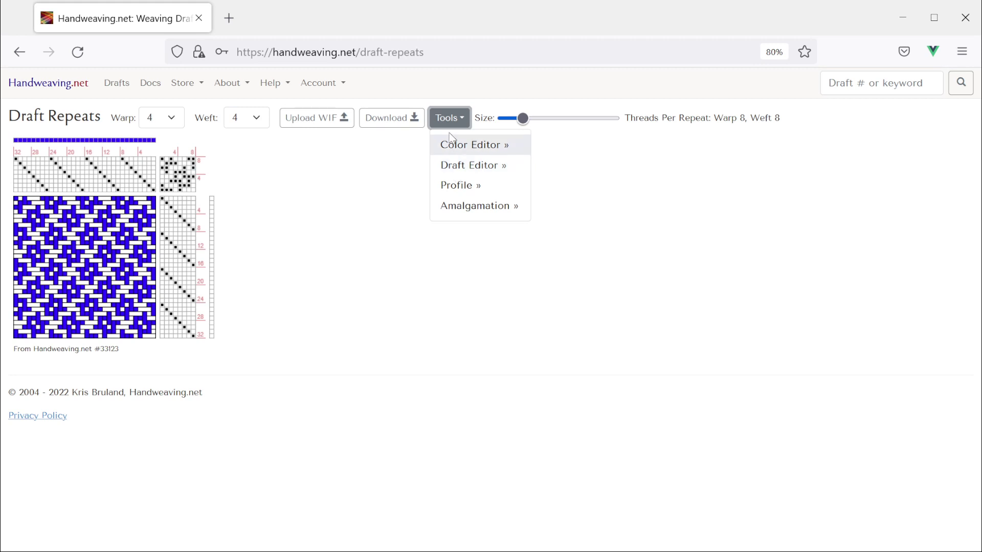
# - Open the draft in the Draft Editor and add four blank warp threads at the left
pyautogui.click(466, 169)
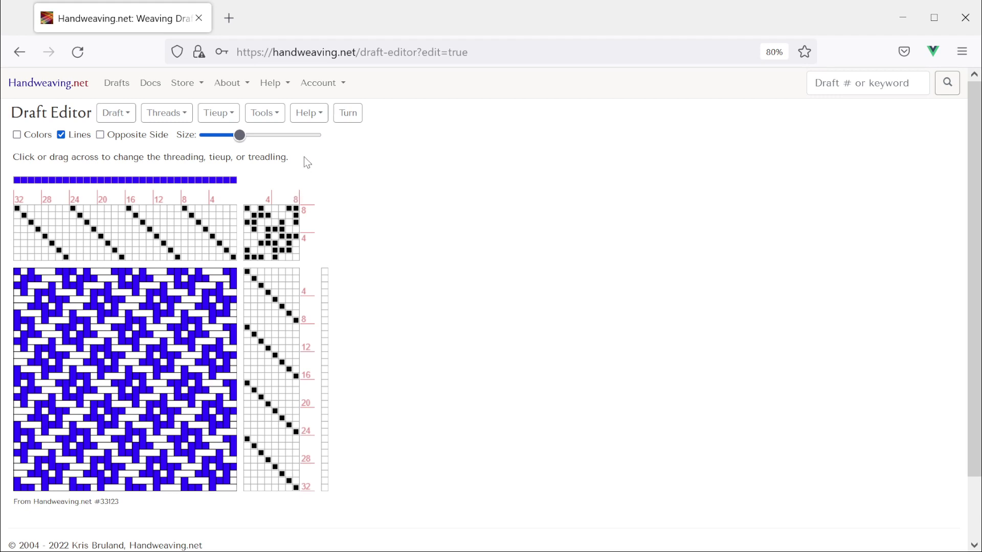
pyautogui.click(167, 121)
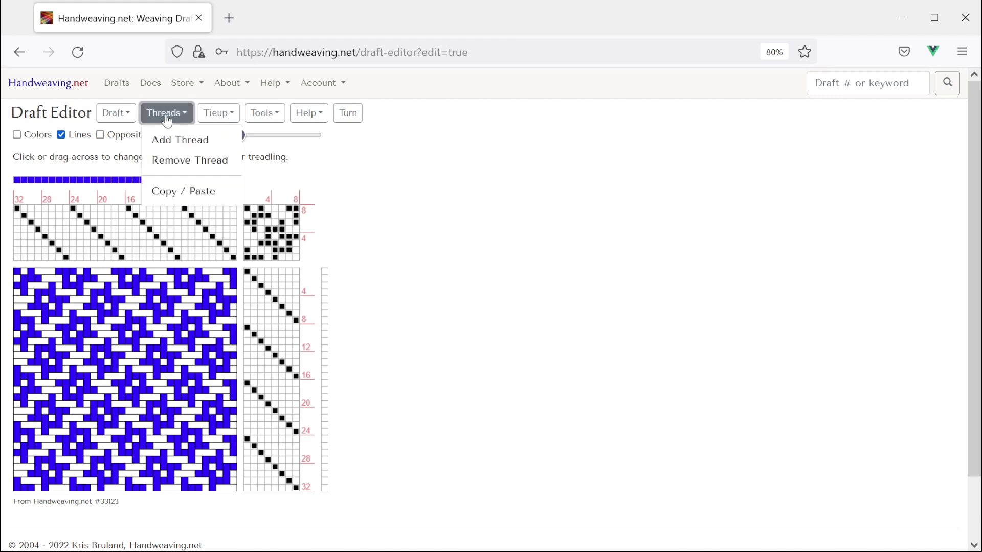
pyautogui.click(166, 140)
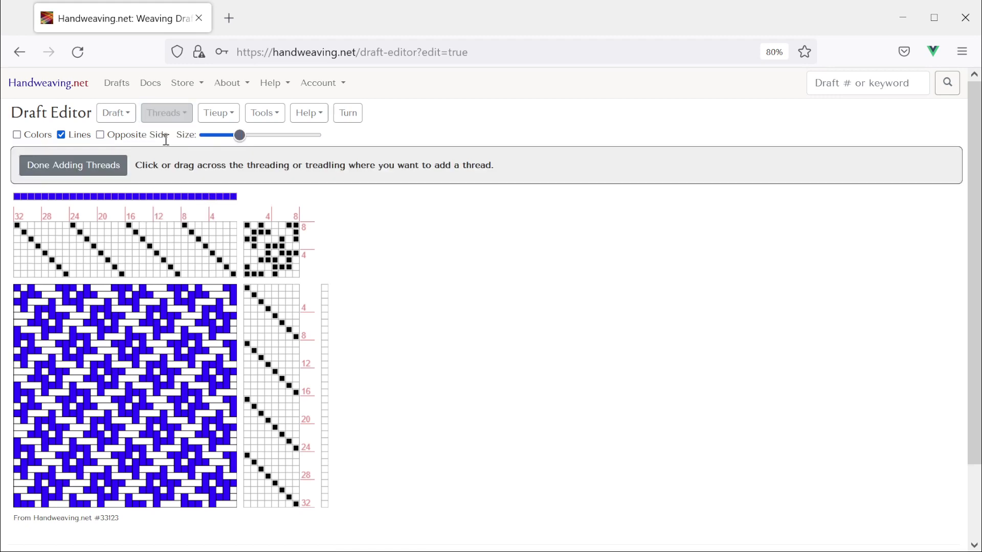
pyautogui.click(16, 258)
pyautogui.click(17, 261)
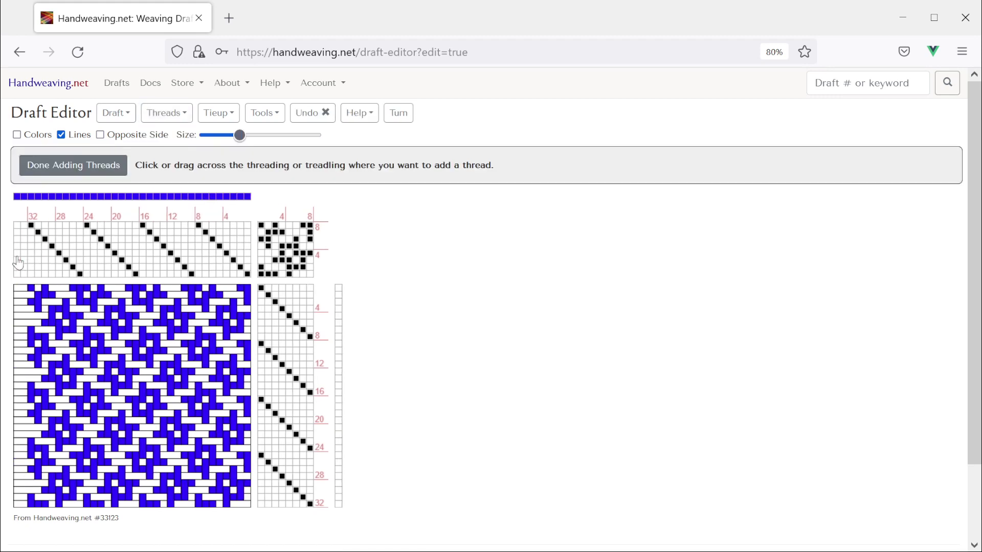
pyautogui.click(16, 265)
pyautogui.click(23, 267)
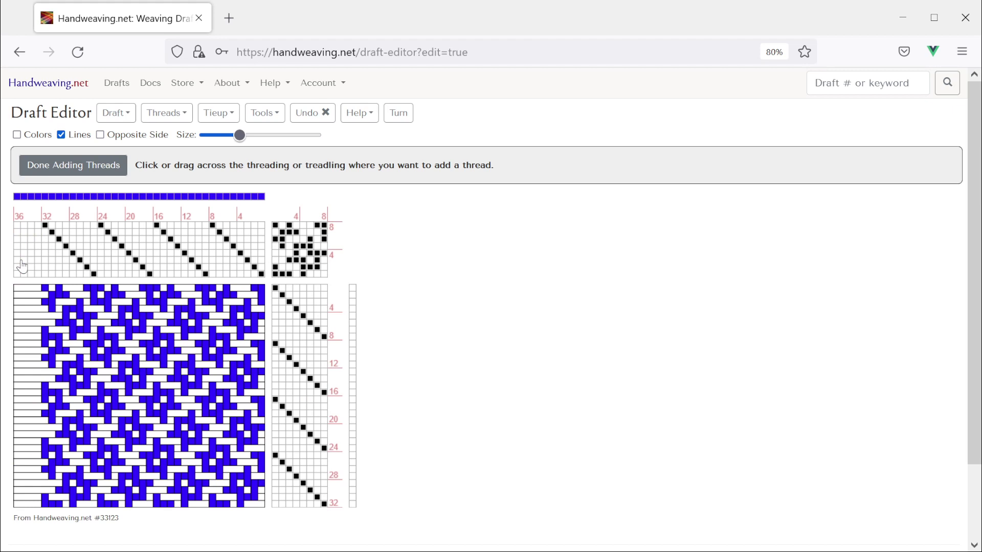
# - Add four blank picks at the bottom, bringing the draft to 36 by 36
pyautogui.click(291, 511)
pyautogui.click(283, 518)
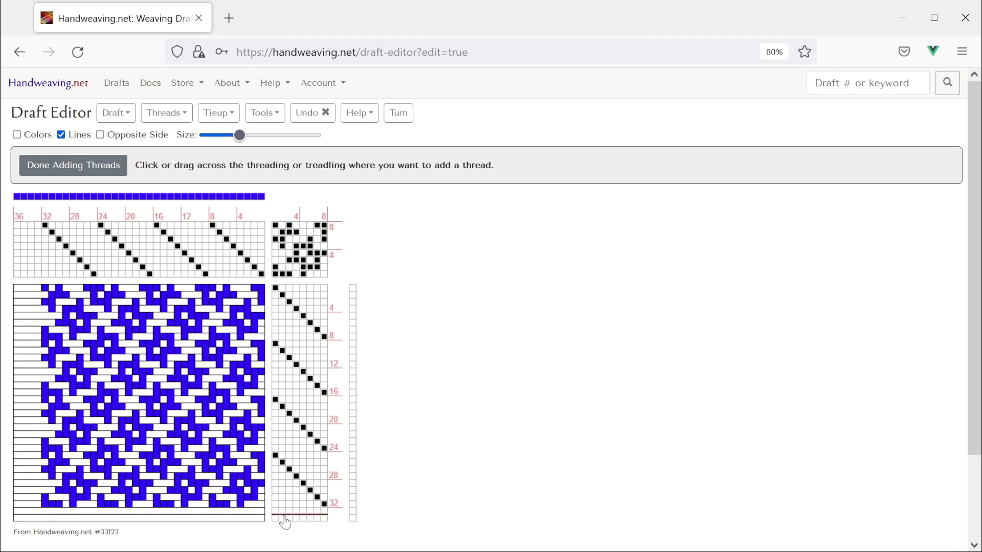
pyautogui.click(283, 517)
pyautogui.click(285, 521)
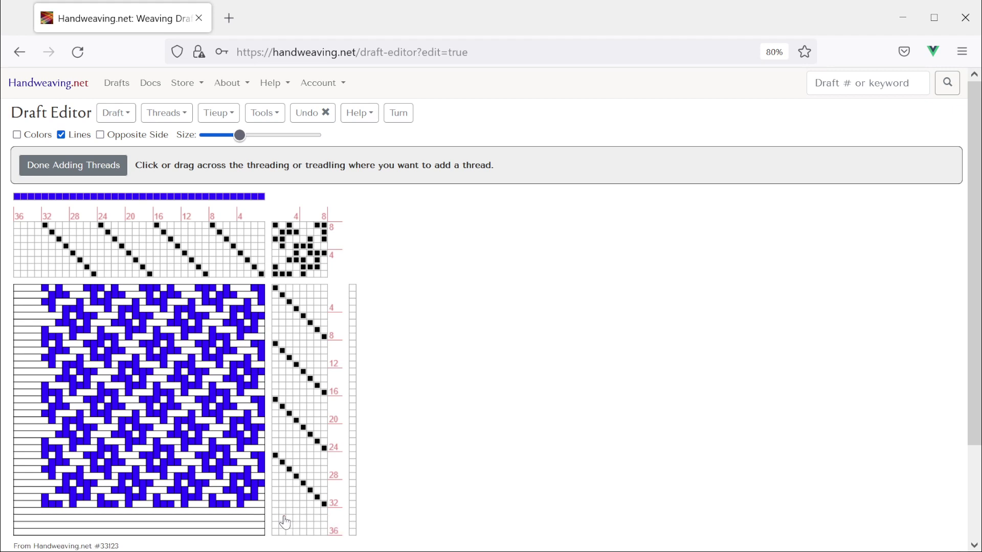
pyautogui.click(73, 165)
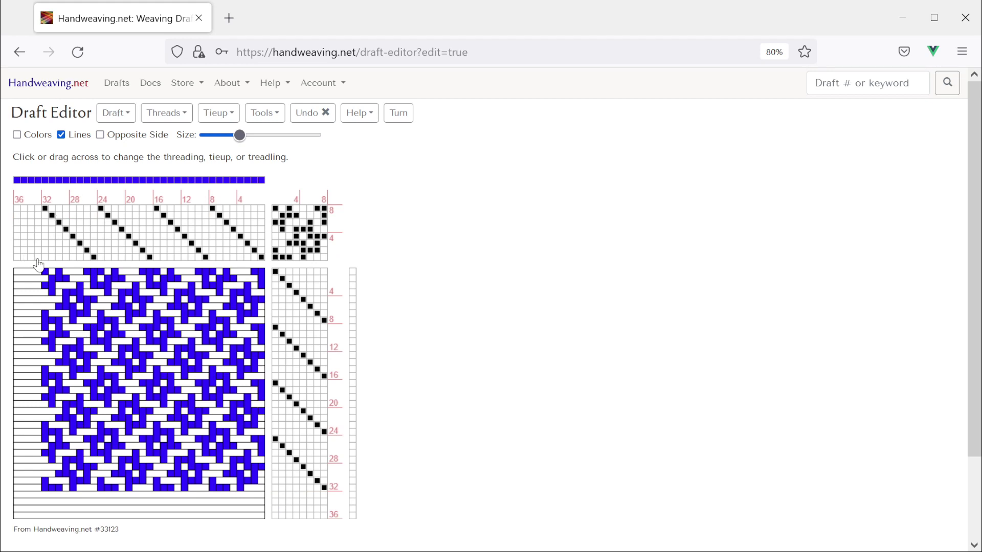
# - Thread the four new warp ends and treadle the four new picks in diagonals
pyautogui.moveTo(39, 258); pyautogui.dragTo(20, 243)
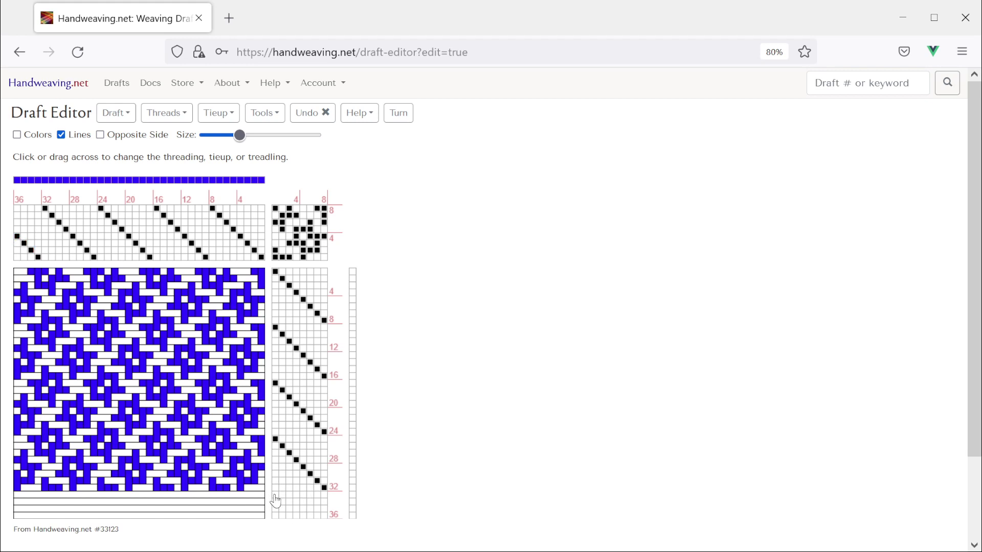
pyautogui.moveTo(276, 501); pyautogui.dragTo(298, 526)
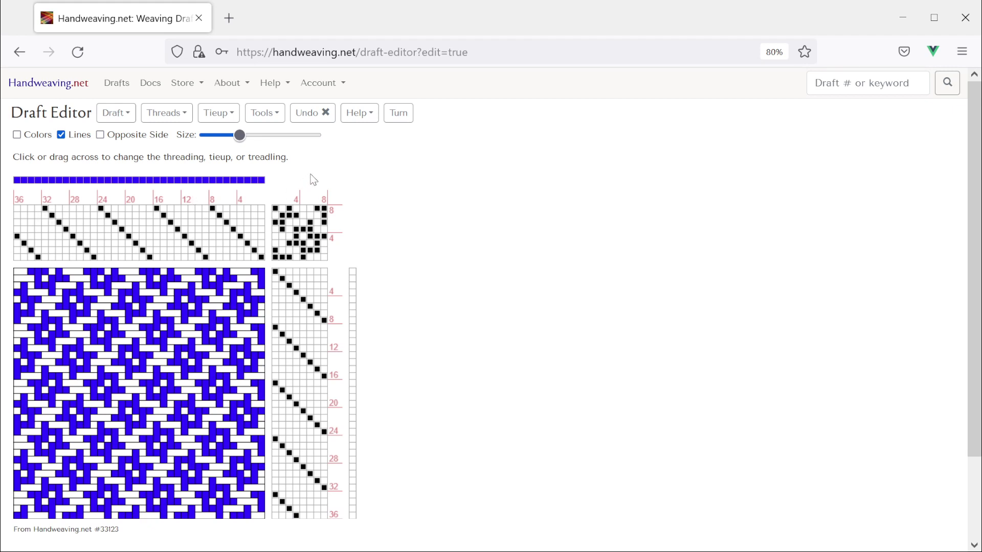
# - Open the edited draft in Draft Repeats without downloading the changes
pyautogui.click(268, 122)
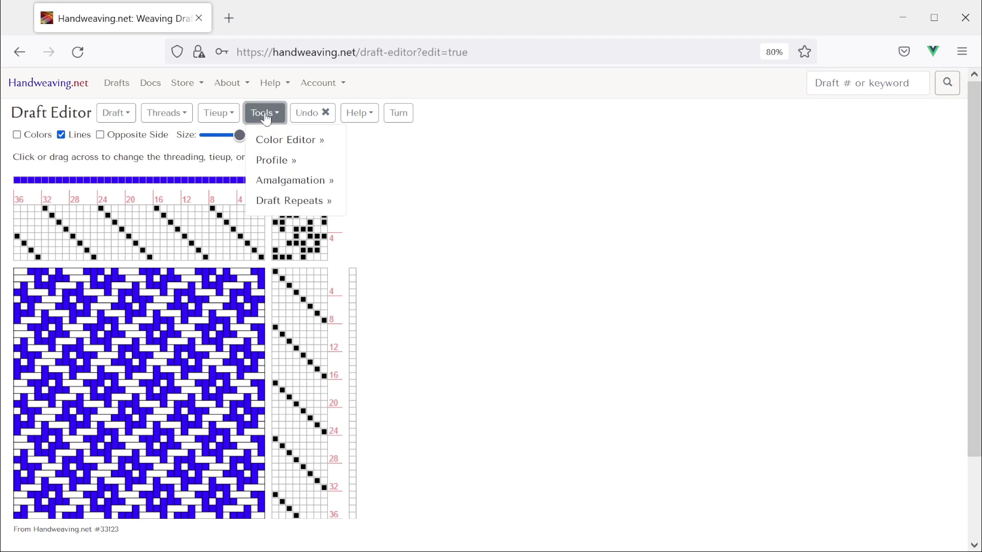
pyautogui.click(295, 204)
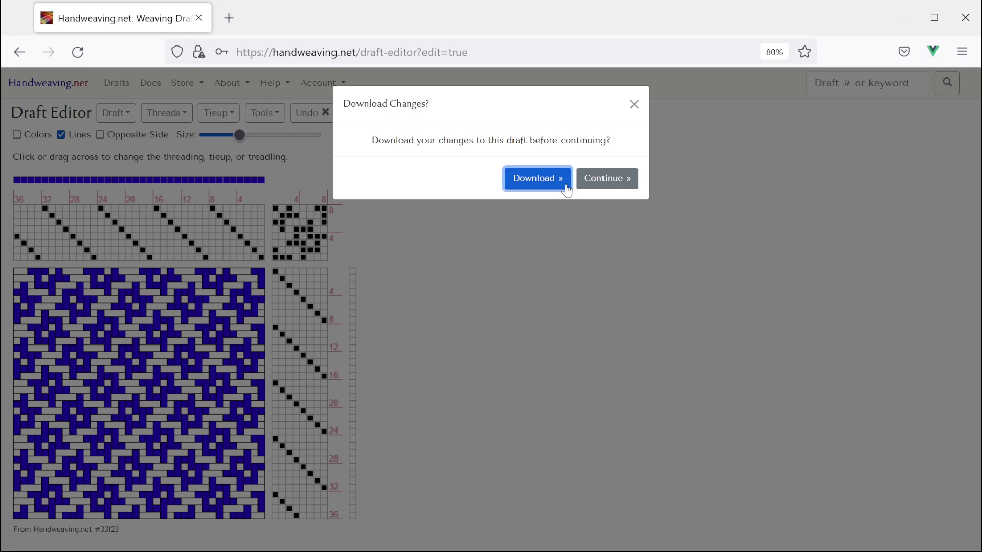
pyautogui.click(596, 184)
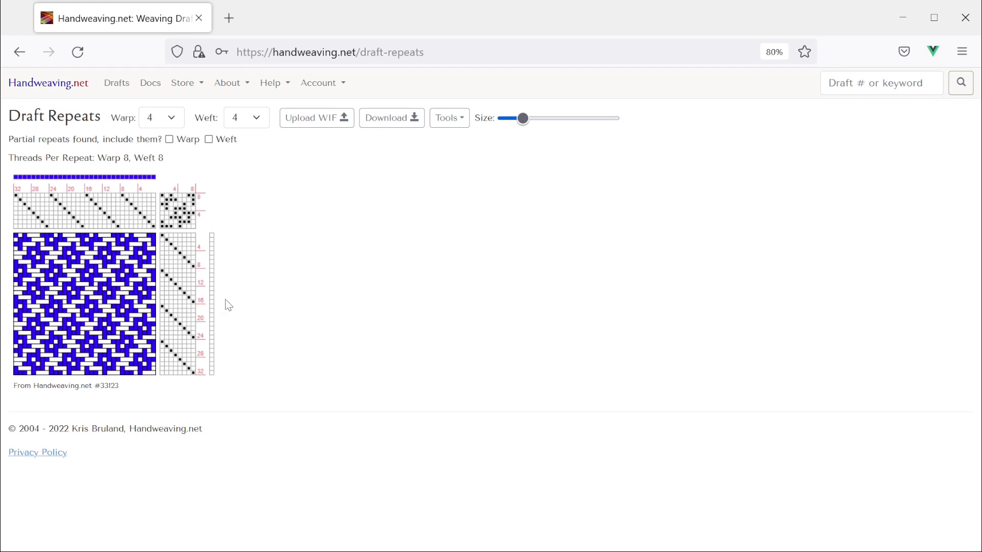
# - Turn the warp and weft partial repeats on, then back off
pyautogui.click(169, 139)
pyautogui.click(210, 140)
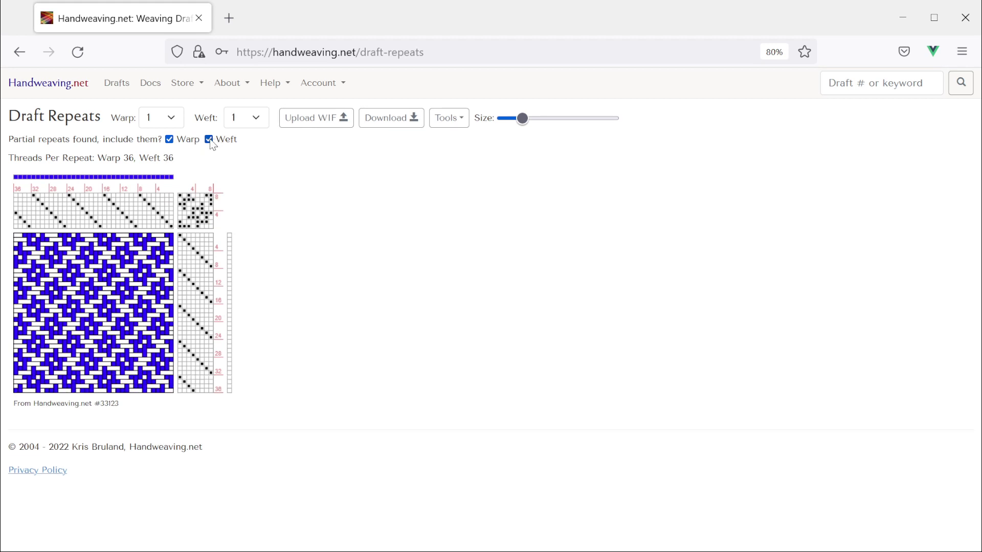
pyautogui.click(209, 140)
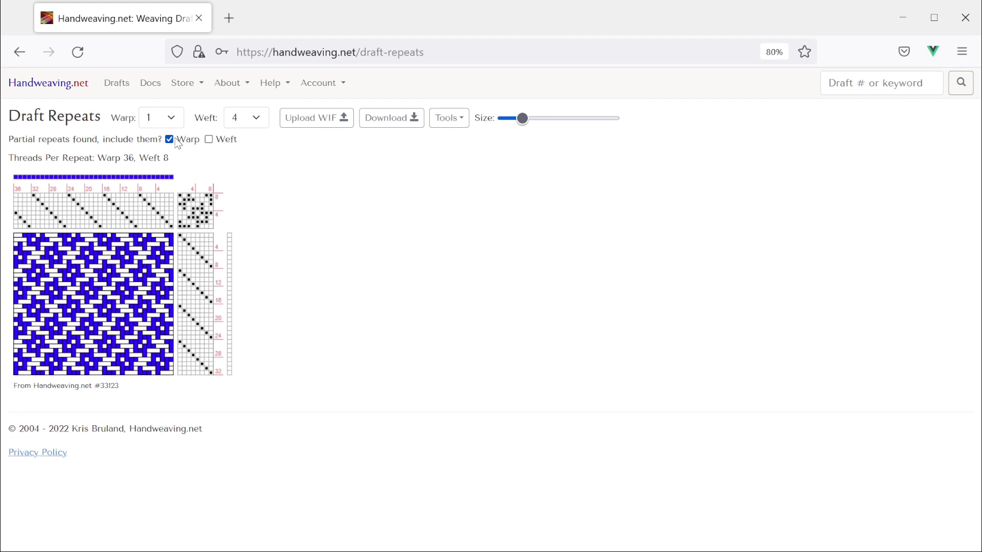
pyautogui.click(169, 140)
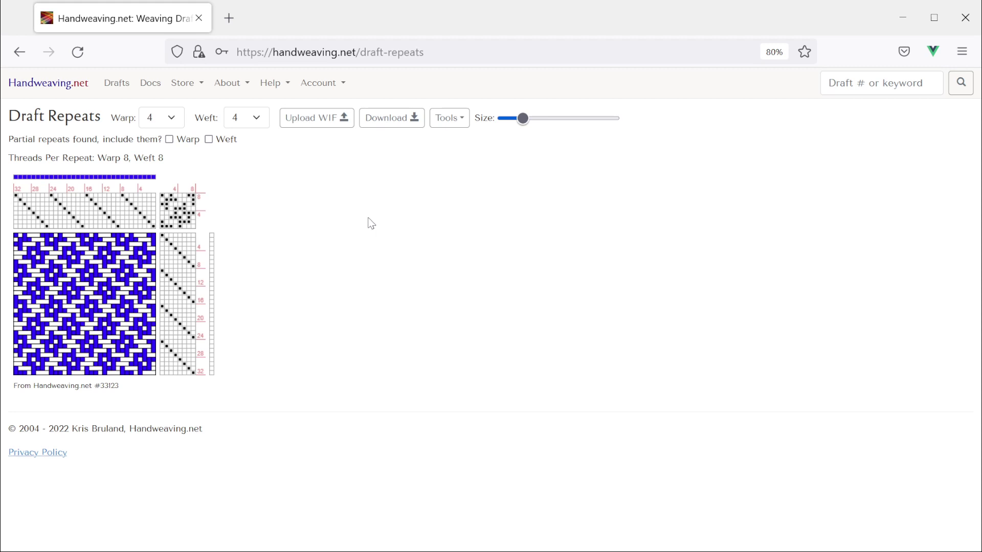